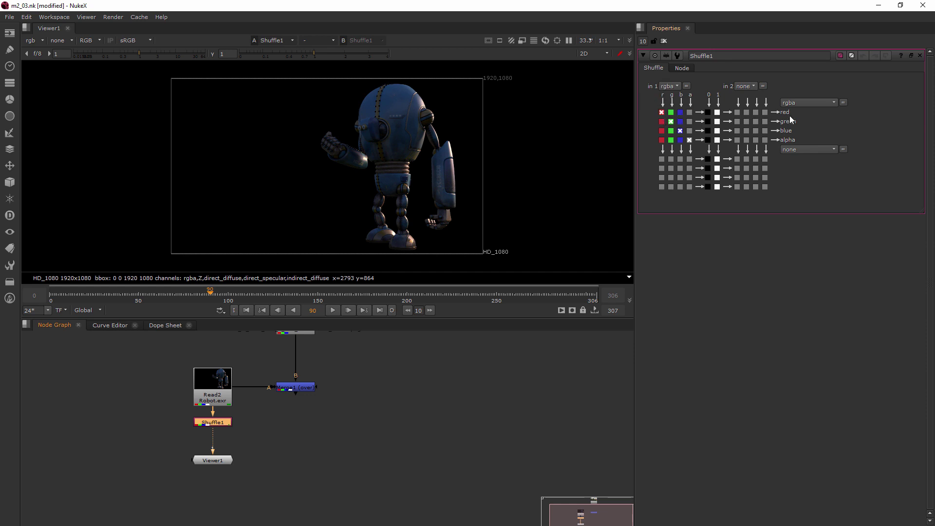
Step: Set the red, green, blue and alpha outputs of the Shuffle1 node to 0 (black)
{"action": "left_click", "coordinate": [709, 111]}
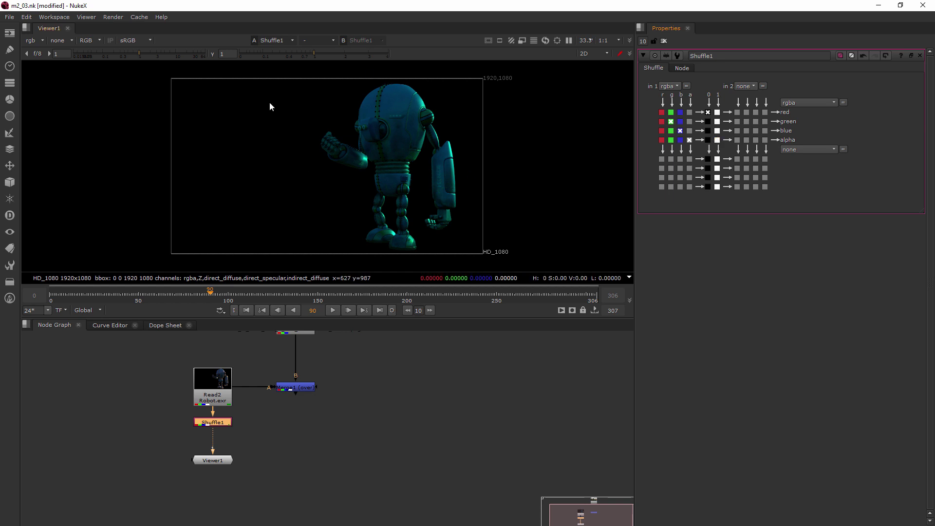
{"action": "left_click", "coordinate": [708, 122]}
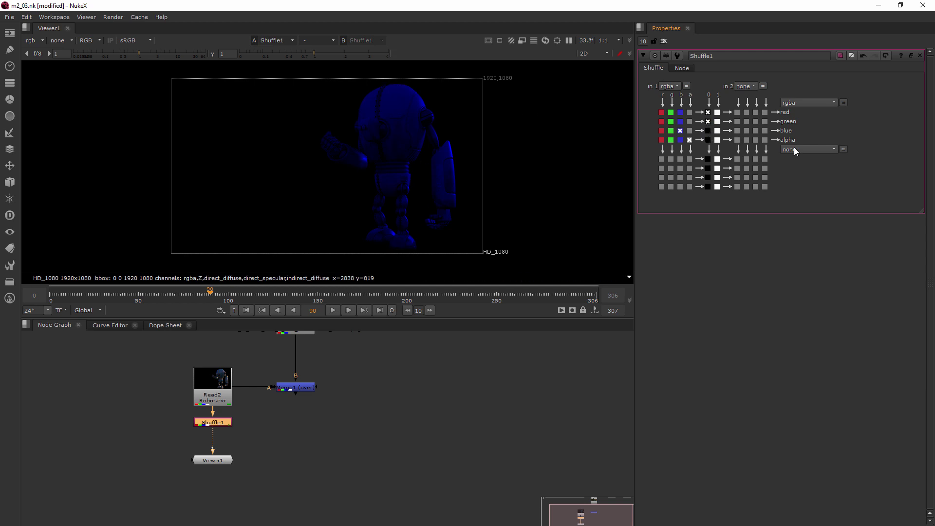
{"action": "left_click", "coordinate": [708, 140]}
{"action": "left_click", "coordinate": [708, 131]}
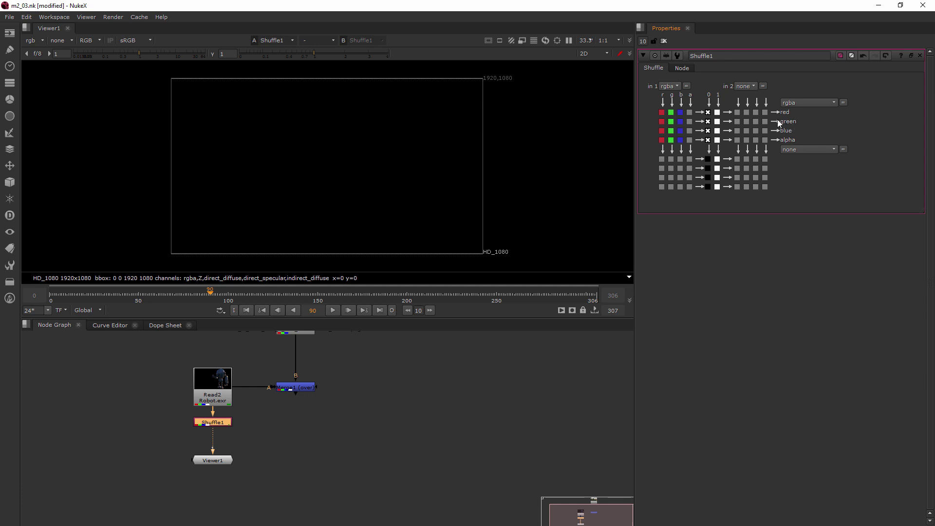
Step: Route the input green channel back into the green output and check the Green channel alone before returning the viewer to RGB
{"action": "left_click", "coordinate": [670, 121]}
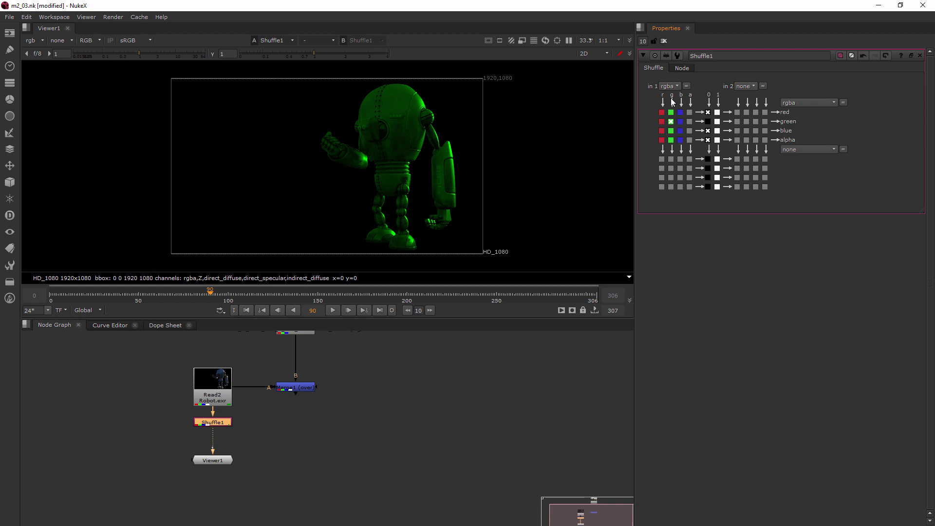
{"action": "left_click", "coordinate": [98, 40]}
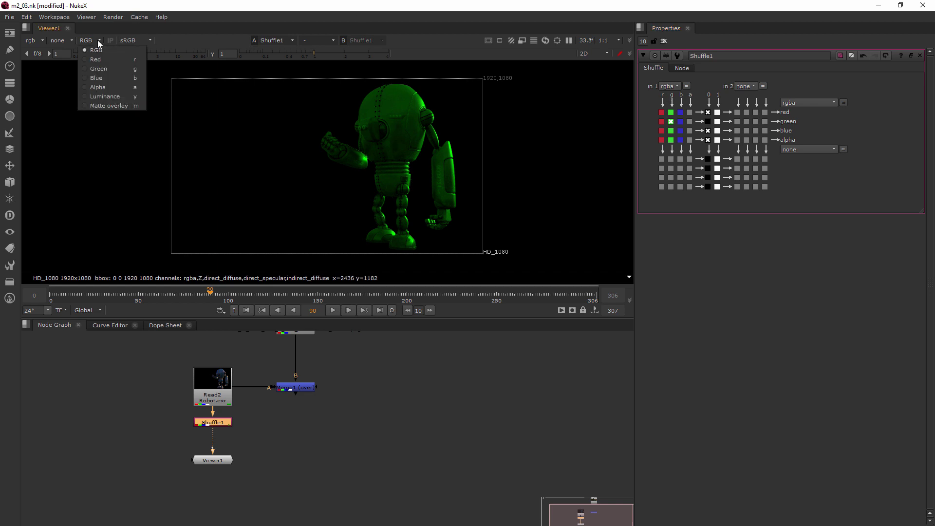
{"action": "left_click", "coordinate": [103, 70]}
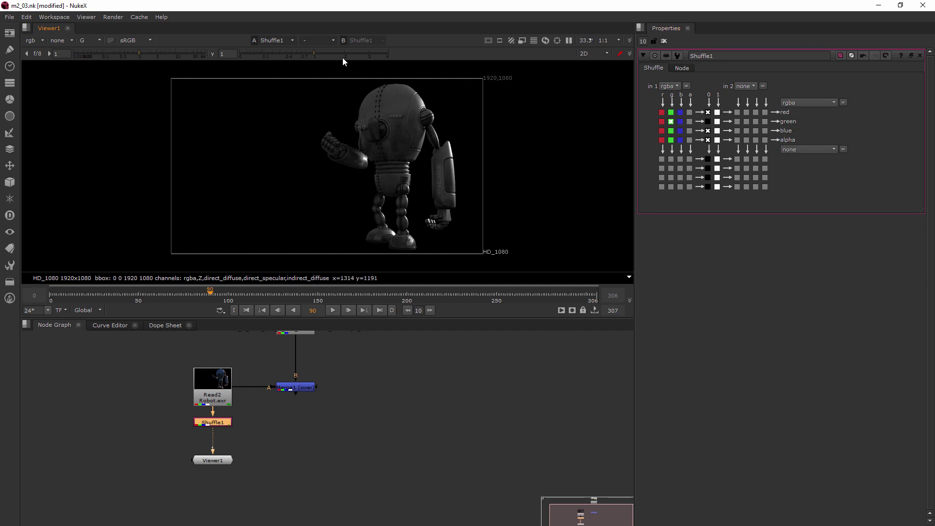
{"action": "left_click", "coordinate": [100, 40]}
{"action": "left_click", "coordinate": [101, 51]}
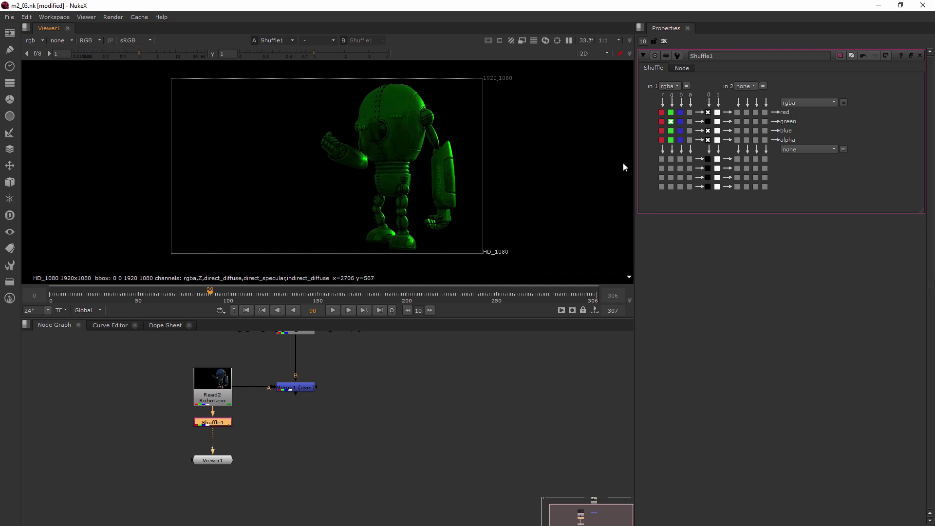
Step: Set the green output to 0 and view the Green channel alone before restoring the RGB display
{"action": "left_click", "coordinate": [707, 121]}
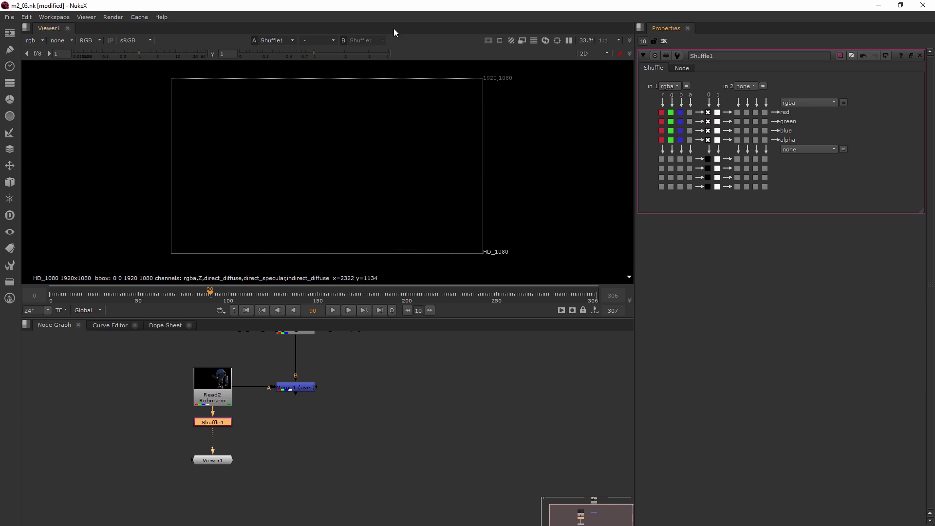
{"action": "left_click", "coordinate": [88, 39]}
{"action": "left_click", "coordinate": [95, 68]}
{"action": "left_click", "coordinate": [100, 40]}
{"action": "left_click", "coordinate": [102, 50]}
Step: Try the input green and red channels as the source of the blue output, and reset Shuffle1 to its default values
{"action": "left_click", "coordinate": [672, 130]}
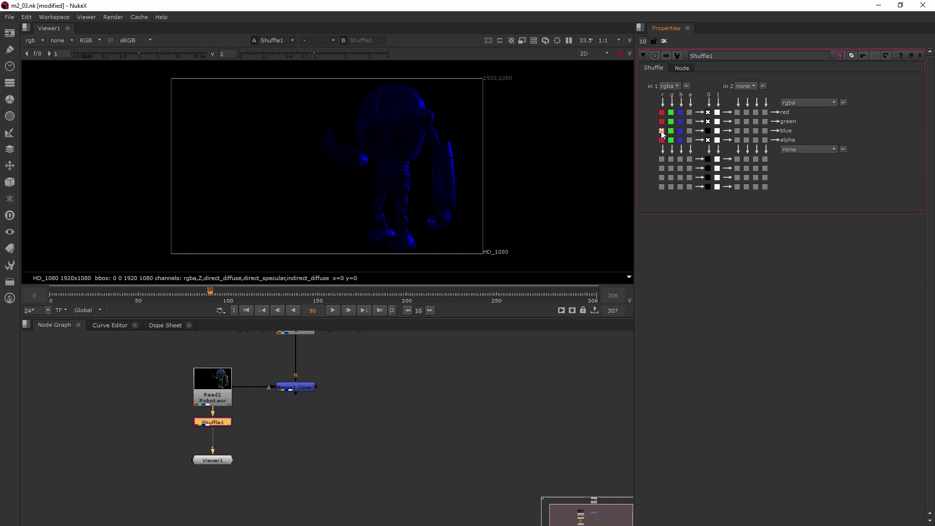
{"action": "left_click", "coordinate": [661, 131]}
{"action": "left_click", "coordinate": [678, 86]}
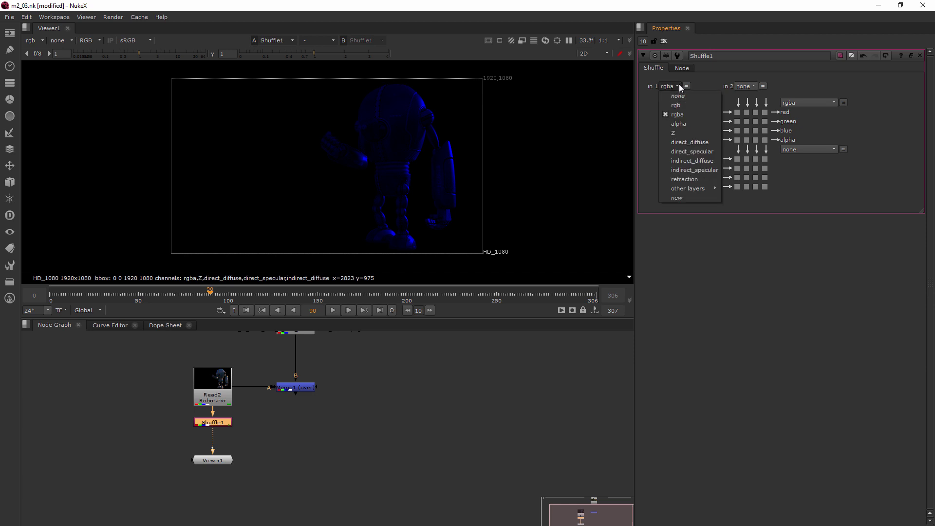
{"action": "left_click", "coordinate": [716, 85]}
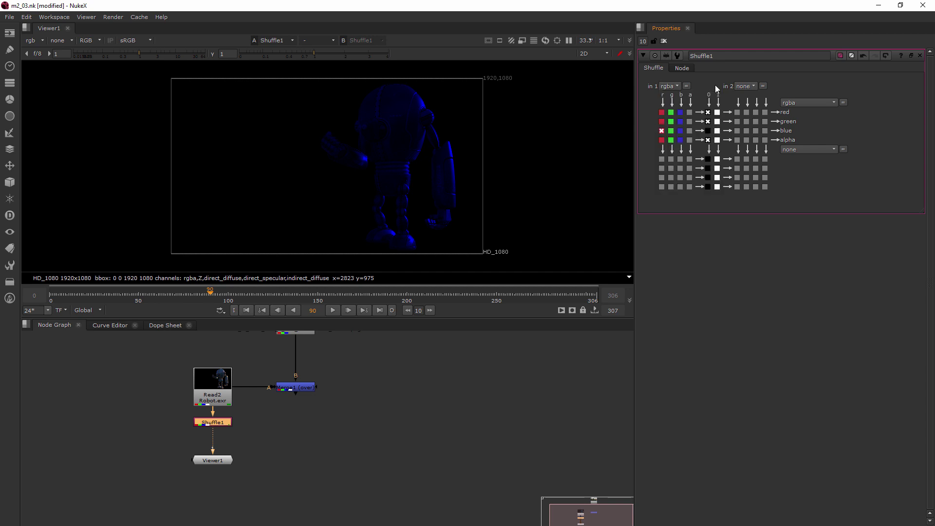
{"action": "right_click", "coordinate": [656, 66]}
{"action": "left_click", "coordinate": [687, 96]}
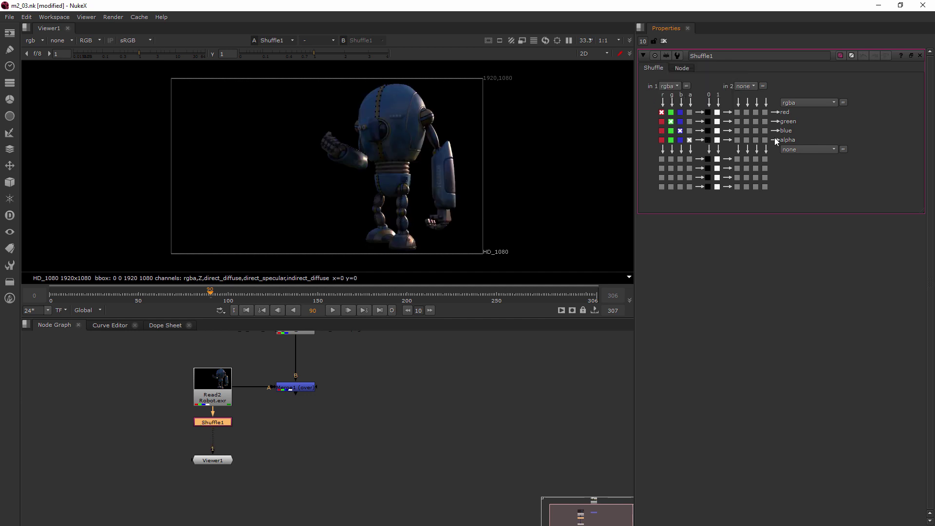
Step: Set the first input layer of Shuffle1 to direct_diffuse and rename the node direct_diffuse
{"action": "left_click", "coordinate": [677, 86]}
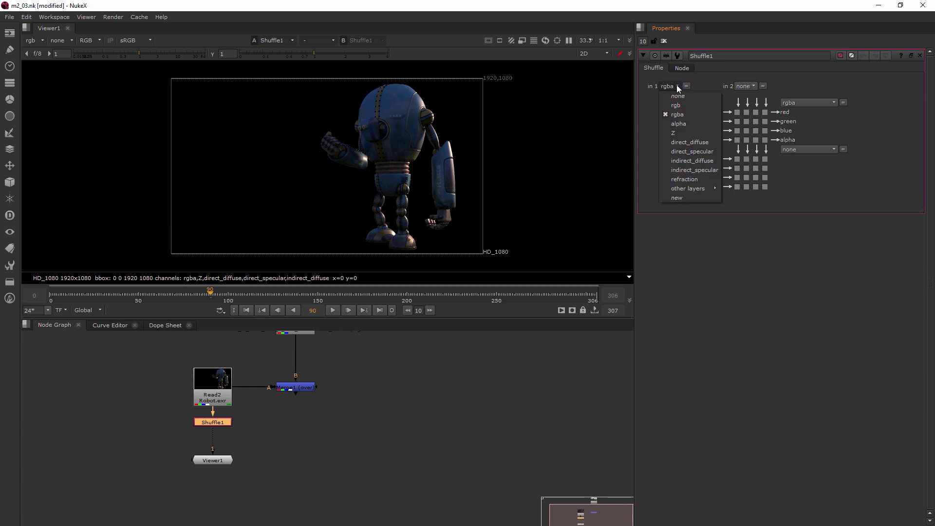
{"action": "left_click", "coordinate": [697, 142]}
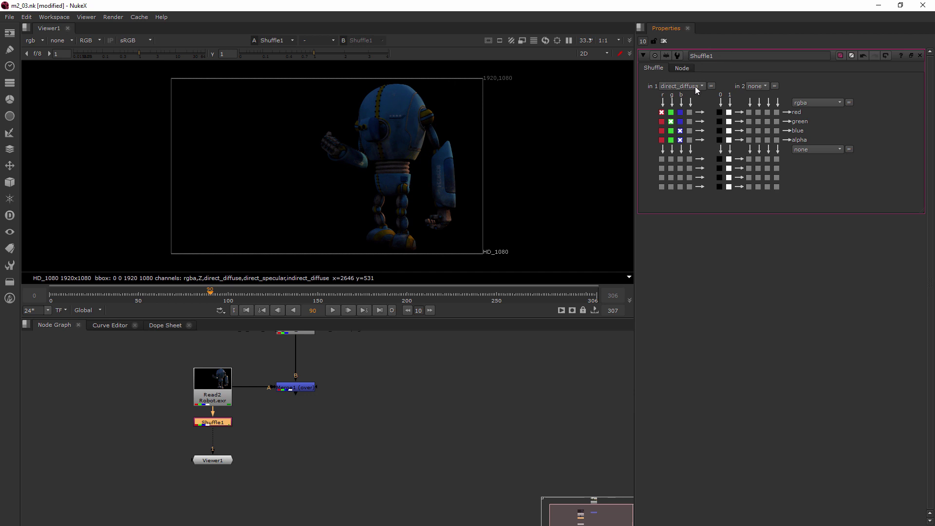
{"action": "double_click", "coordinate": [701, 55]}
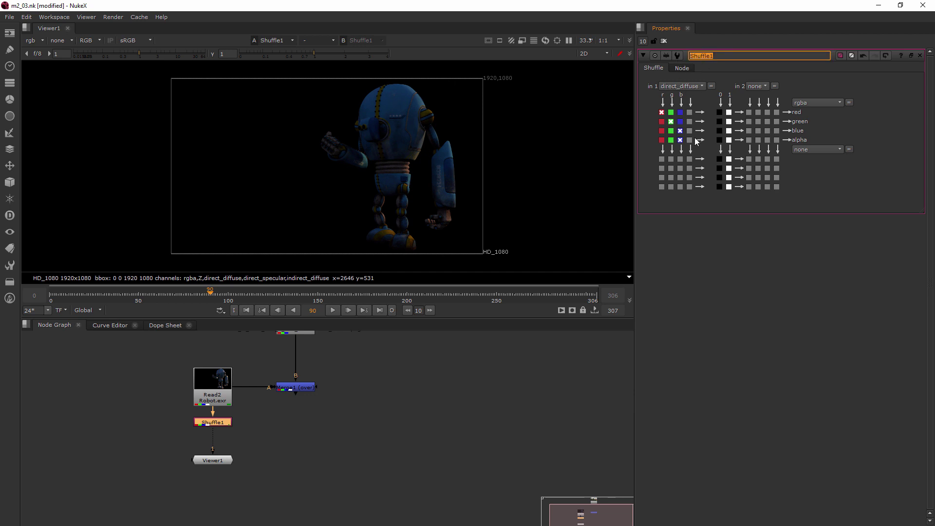
{"action": "type", "text": "direct_diffuse"}
{"action": "left_click", "coordinate": [344, 429]}
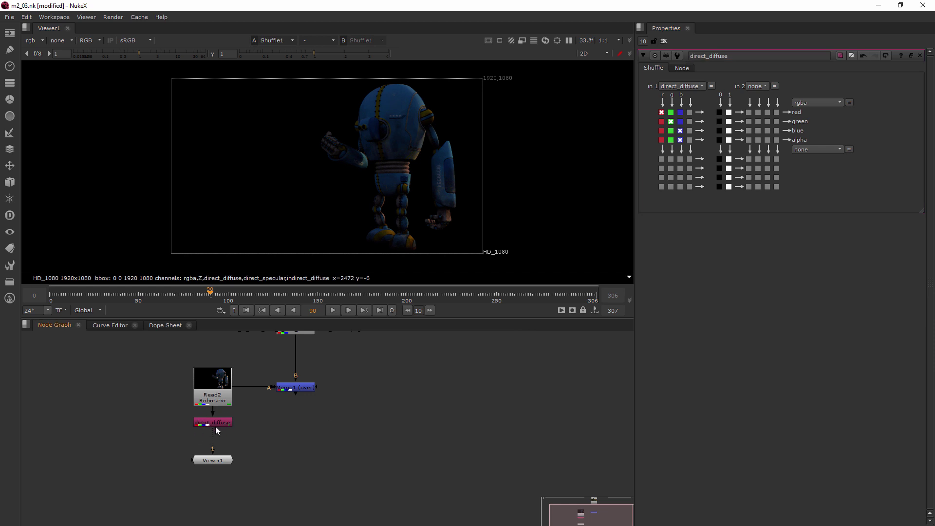
Step: Offset the direct_diffuse node from the Read2 node, insert a Dot in the pipe between them, and place Viewer1 well below the shuffle
{"action": "left_click_drag", "start_coordinate": [214, 425], "coordinate": [267, 428]}
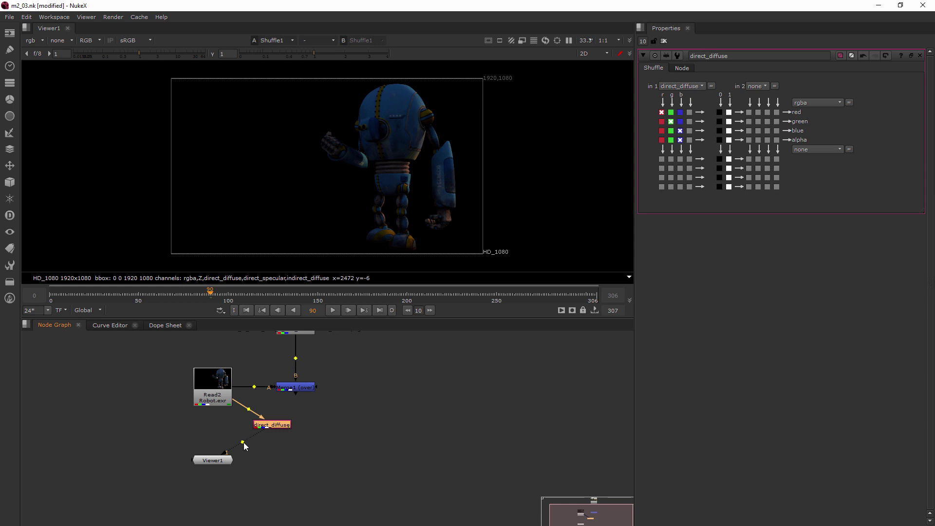
{"action": "left_click", "coordinate": [248, 410], "text": "ctrl"}
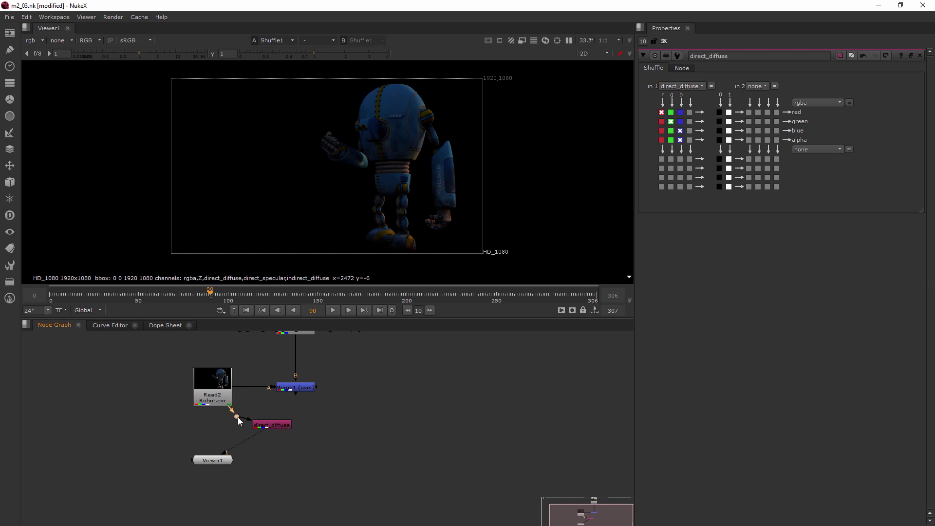
{"action": "left_click_drag", "start_coordinate": [219, 462], "coordinate": [277, 473]}
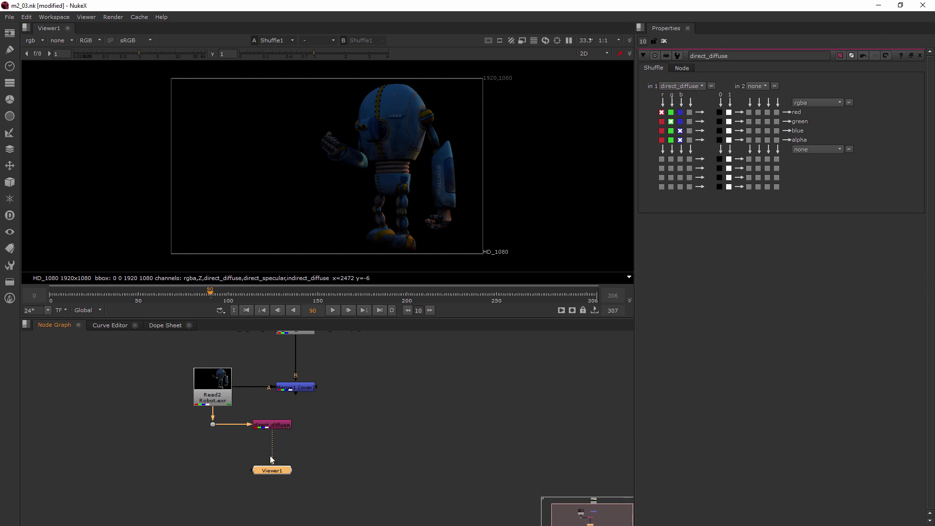
{"action": "left_click", "coordinate": [693, 86]}
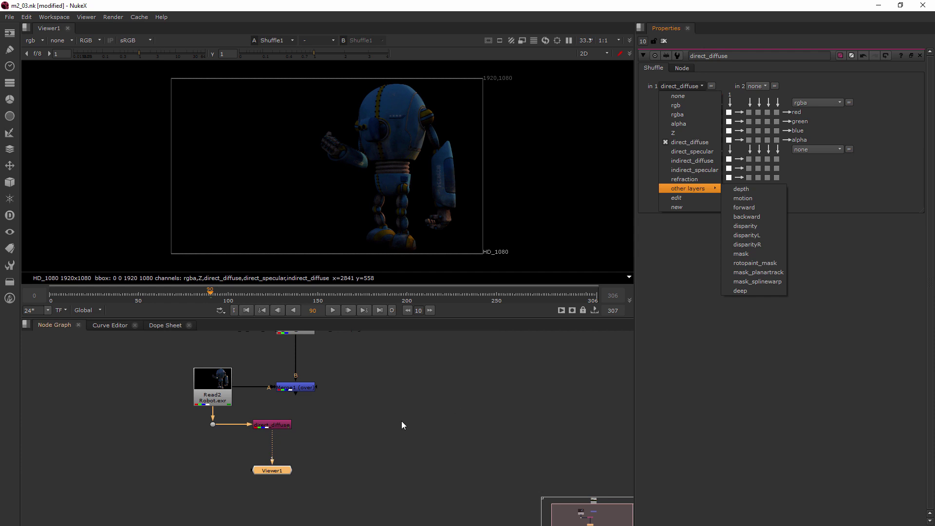
{"action": "left_click", "coordinate": [373, 422]}
{"action": "left_click_drag", "start_coordinate": [262, 474], "coordinate": [262, 501]}
Step: Add a second Shuffle node below direct_diffuse, branching from the Dot under Read2 through another Dot in its input pipe
{"action": "left_click", "coordinate": [236, 458]}
{"action": "key", "text": "Tab"}
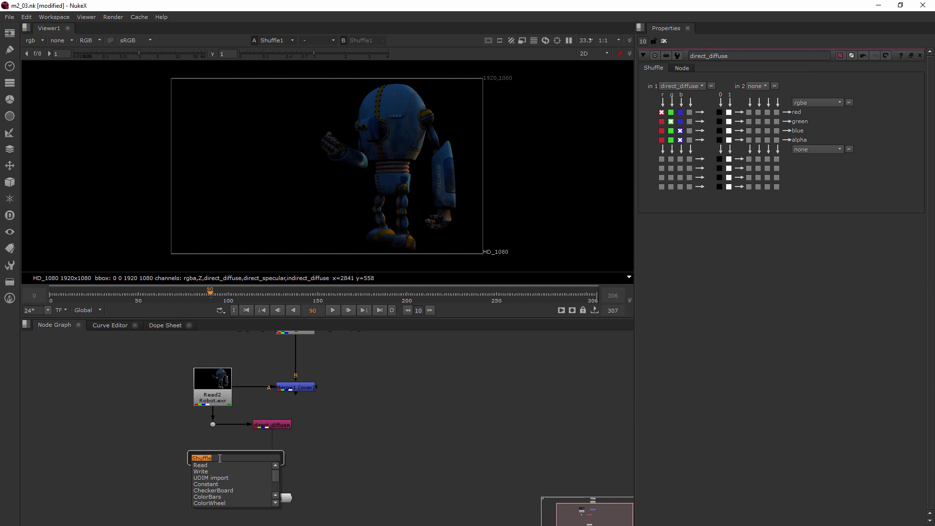
{"action": "key", "text": "Return"}
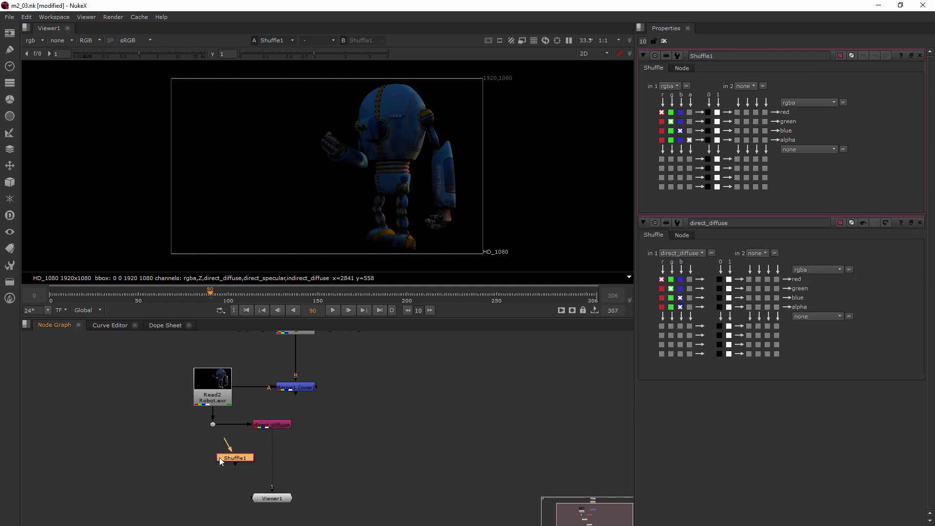
{"action": "left_click_drag", "start_coordinate": [222, 441], "coordinate": [213, 425]}
{"action": "left_click_drag", "start_coordinate": [235, 460], "coordinate": [240, 459]}
{"action": "left_click_drag", "start_coordinate": [231, 441], "coordinate": [215, 445], "text": "ctrl"}
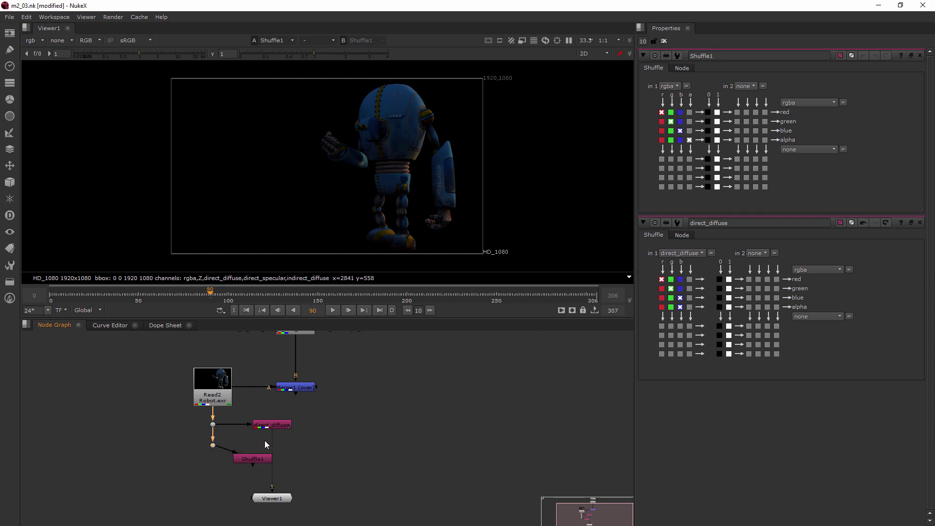
{"action": "left_click_drag", "start_coordinate": [257, 461], "coordinate": [275, 447]}
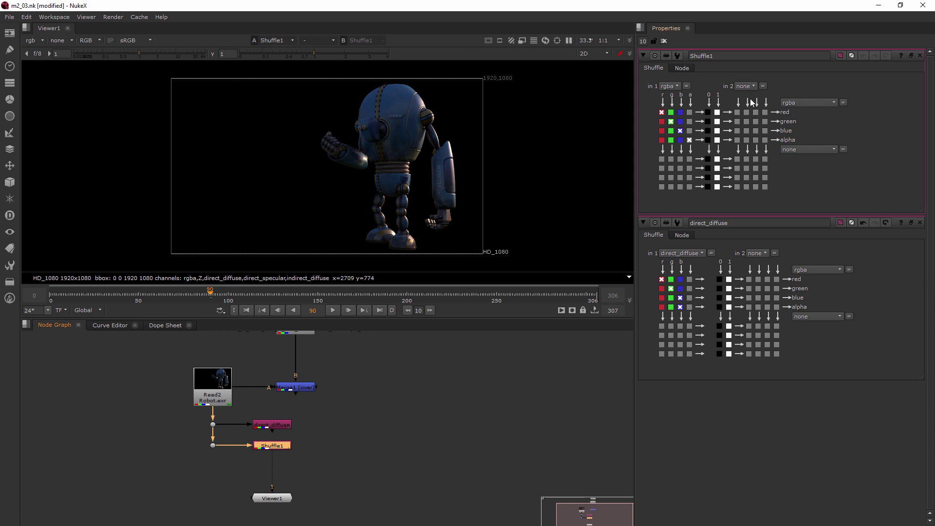
Step: Set the second Shuffle's first input layer to direct_specular and rename the node direct_specular
{"action": "left_click", "coordinate": [669, 86]}
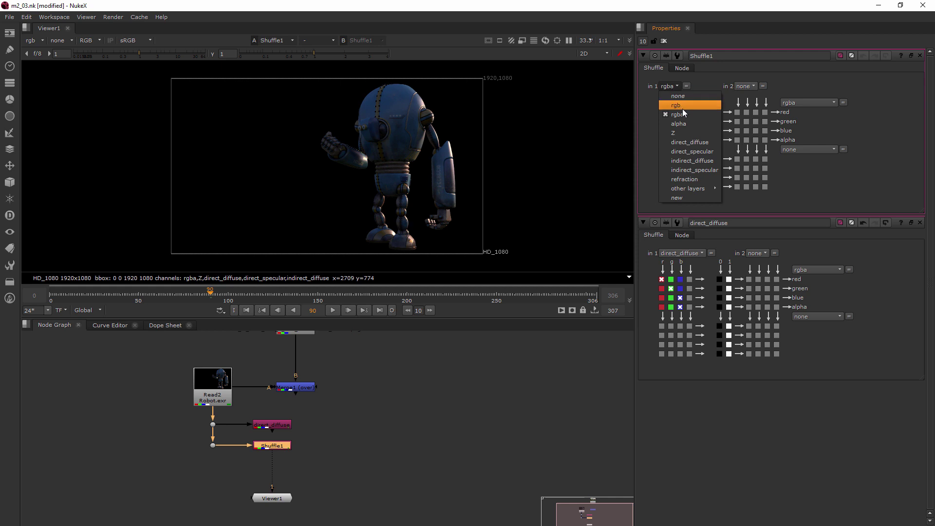
{"action": "left_click", "coordinate": [691, 152]}
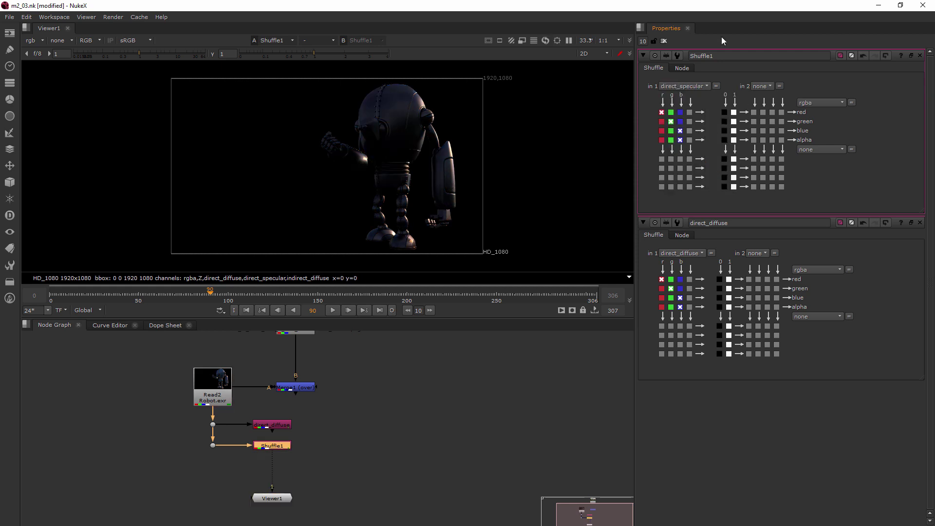
{"action": "type", "text": "direct"}
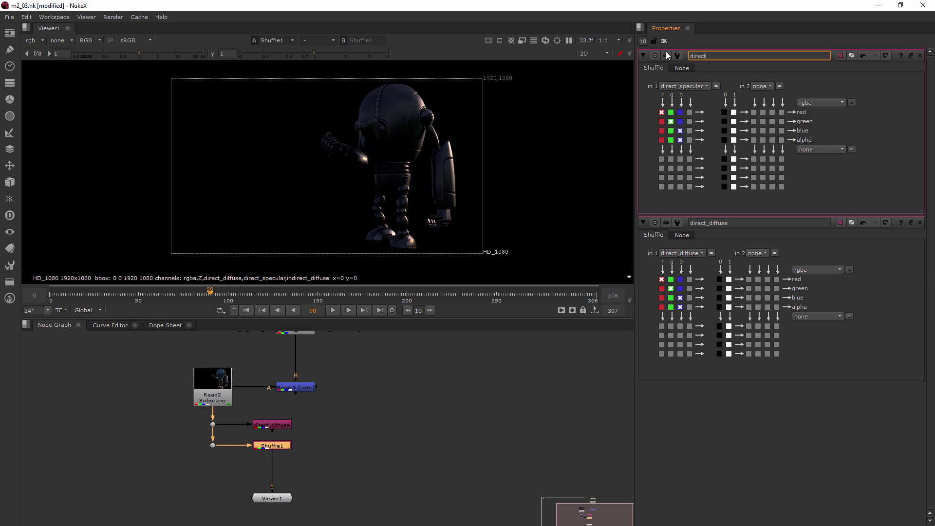
{"action": "type", "text": "_specular"}
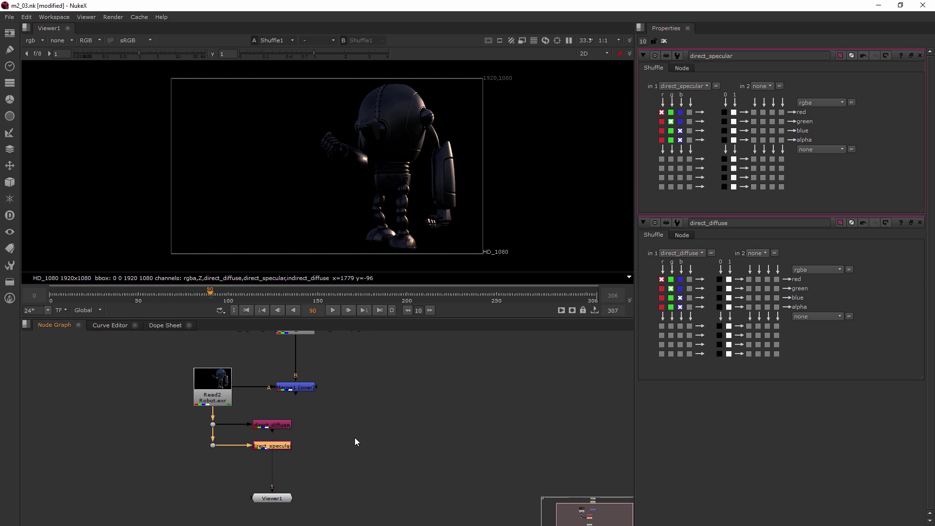
Step: Move Viewer1 lower and add a third Shuffle node under direct_specular, connected to the Dot chain through a new Dot
{"action": "middle_click_drag", "start_coordinate": [355, 437], "coordinate": [358, 340]}
{"action": "left_click_drag", "start_coordinate": [285, 396], "coordinate": [283, 434]}
{"action": "left_click", "coordinate": [326, 406]}
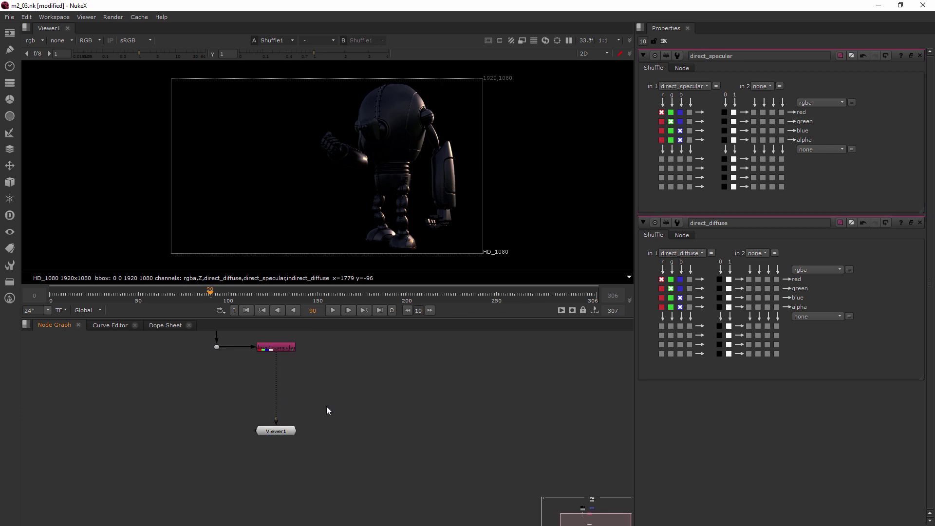
{"action": "key", "text": "Tab"}
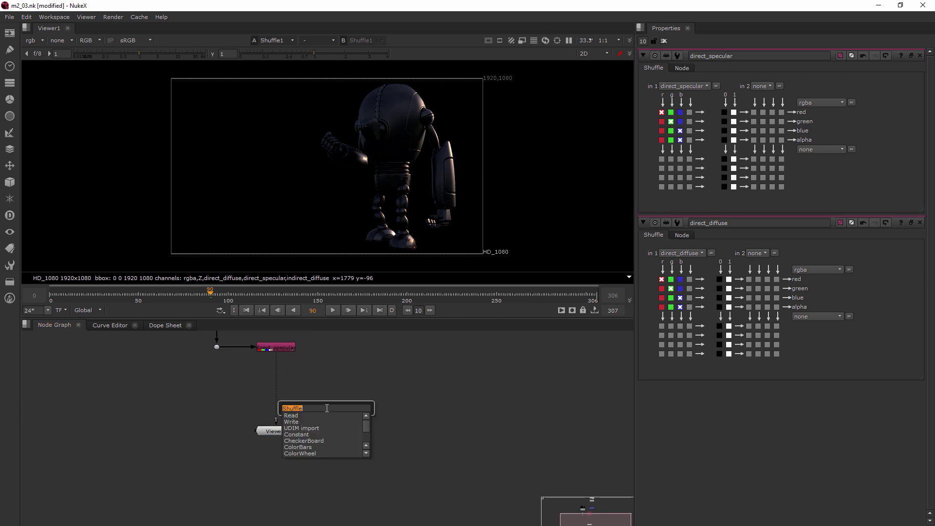
{"action": "key", "text": "Return"}
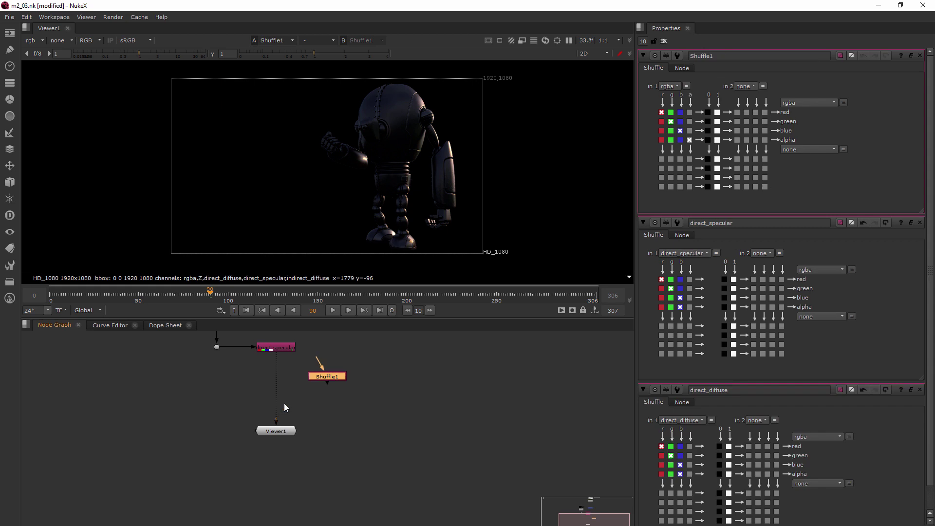
{"action": "left_click_drag", "start_coordinate": [321, 379], "coordinate": [217, 347]}
{"action": "left_click_drag", "start_coordinate": [278, 383], "coordinate": [217, 381]}
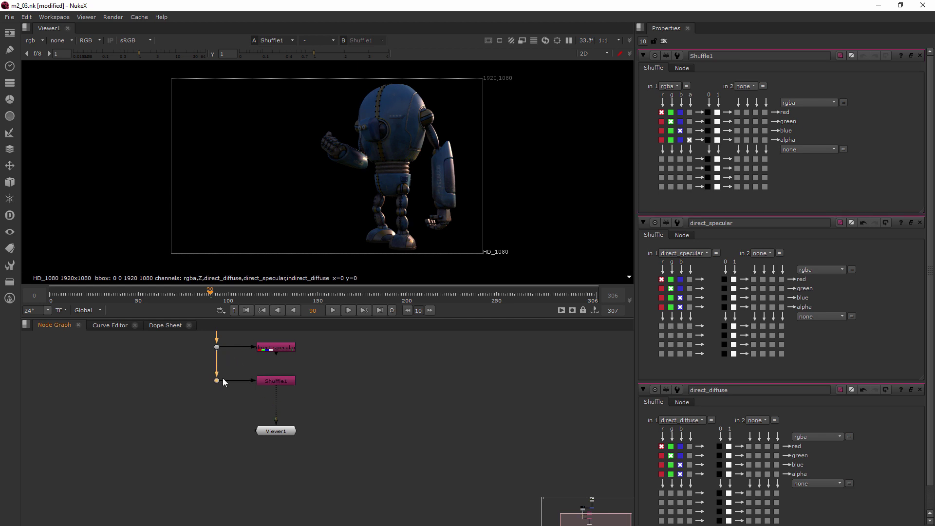
Step: Set the third Shuffle's first input layer to indirect_diffuse and rename the node indirect_diffuse
{"action": "left_click", "coordinate": [677, 87]}
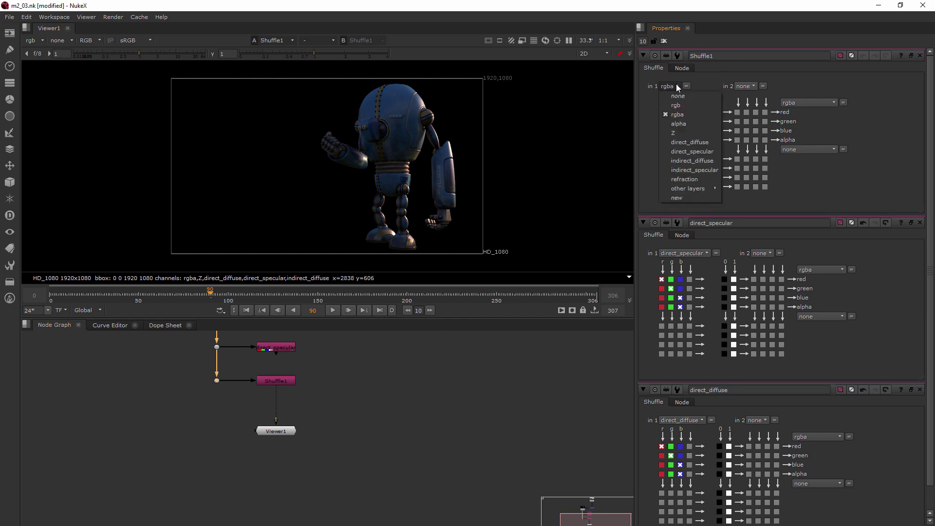
{"action": "left_click", "coordinate": [698, 162]}
{"action": "left_click", "coordinate": [648, 55]}
{"action": "type", "text": "indi"}
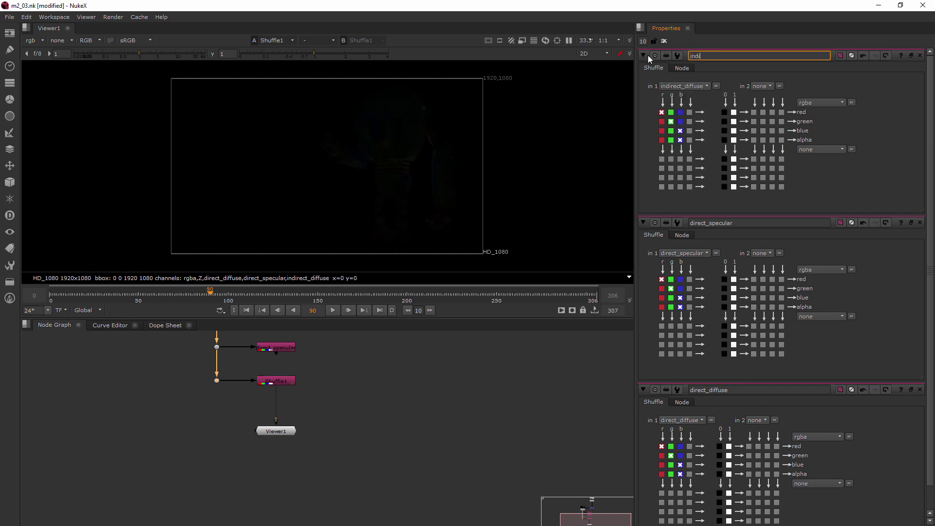
{"action": "type", "text": "redt_diffuse"}
{"action": "left_click", "coordinate": [352, 451]}
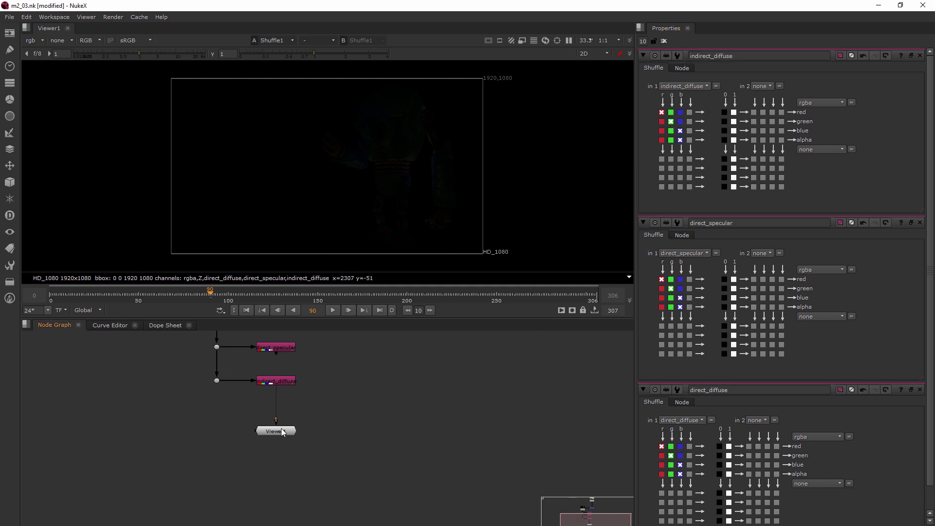
Step: Move Viewer1 lower and add a fourth Shuffle node under indirect_diffuse, connected to the Dot chain through a new Dot
{"action": "left_click_drag", "start_coordinate": [284, 431], "coordinate": [285, 449]}
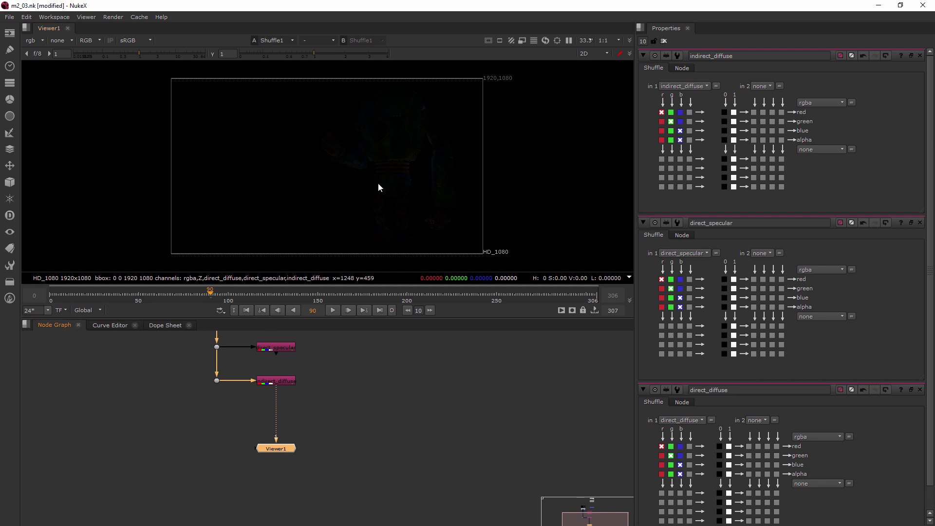
{"action": "left_click", "coordinate": [321, 419]}
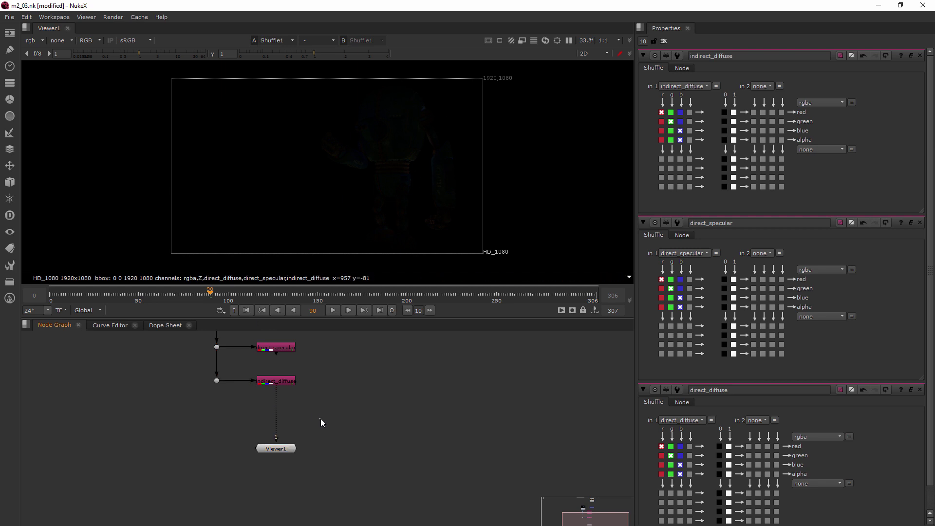
{"action": "key", "text": "Tab"}
{"action": "type", "text": "shuffle"}
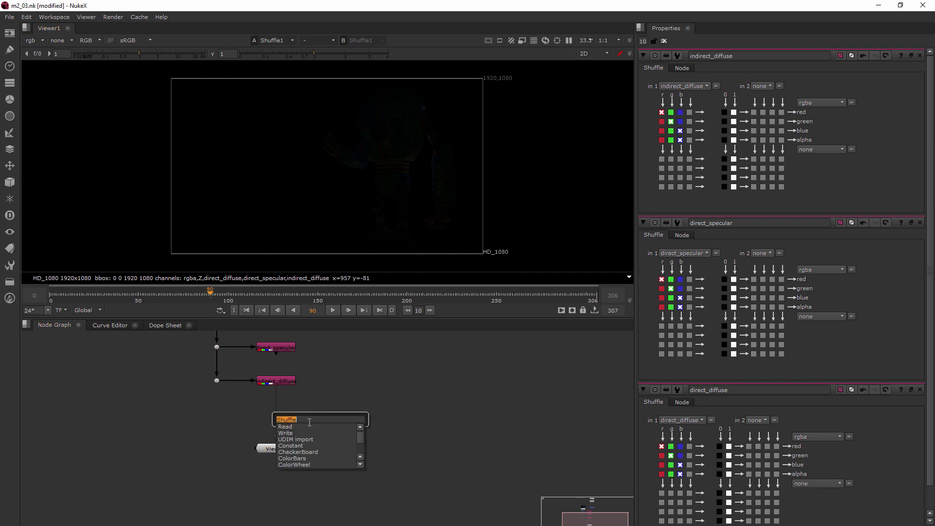
{"action": "key", "text": "Return"}
{"action": "left_click_drag", "start_coordinate": [323, 422], "coordinate": [287, 420]}
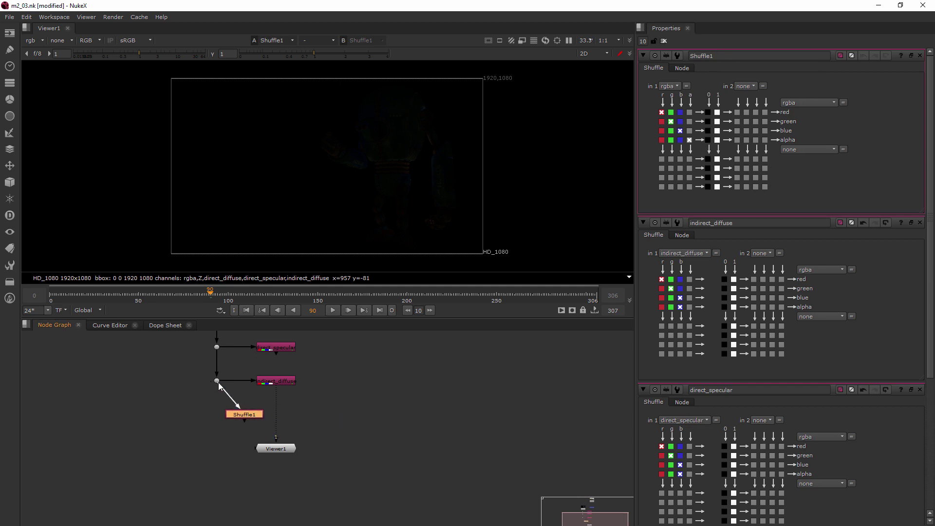
{"action": "left_click_drag", "start_coordinate": [244, 415], "coordinate": [276, 419]}
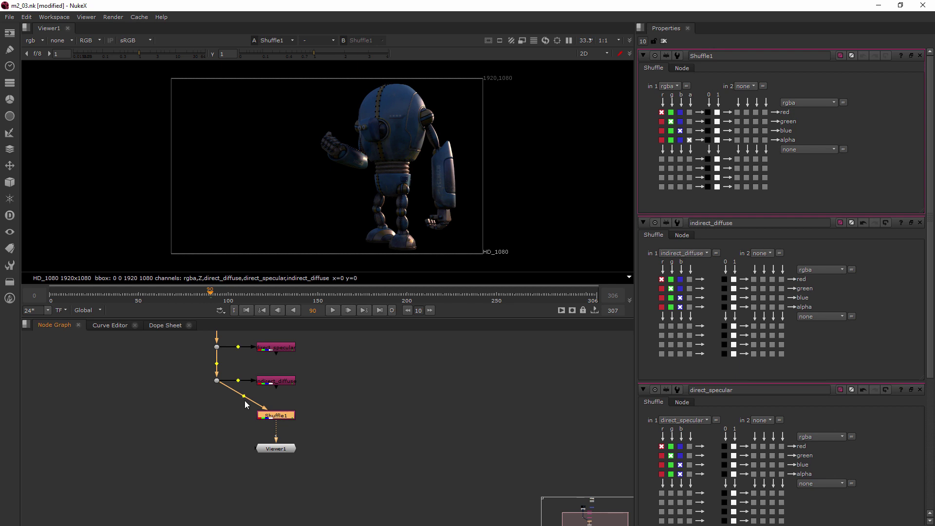
{"action": "left_click_drag", "start_coordinate": [243, 396], "coordinate": [228, 413], "text": "ctrl"}
Step: Set the fourth Shuffle's first input layer to indirect_specular and rename the node indirect_specular
{"action": "left_click", "coordinate": [268, 415]}
{"action": "left_click", "coordinate": [680, 84]}
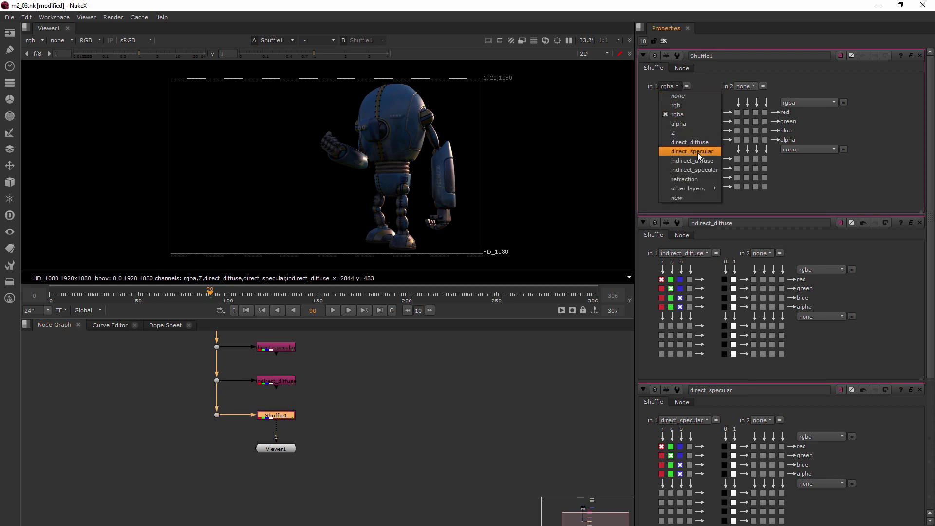
{"action": "left_click", "coordinate": [694, 168]}
{"action": "left_click", "coordinate": [722, 56]}
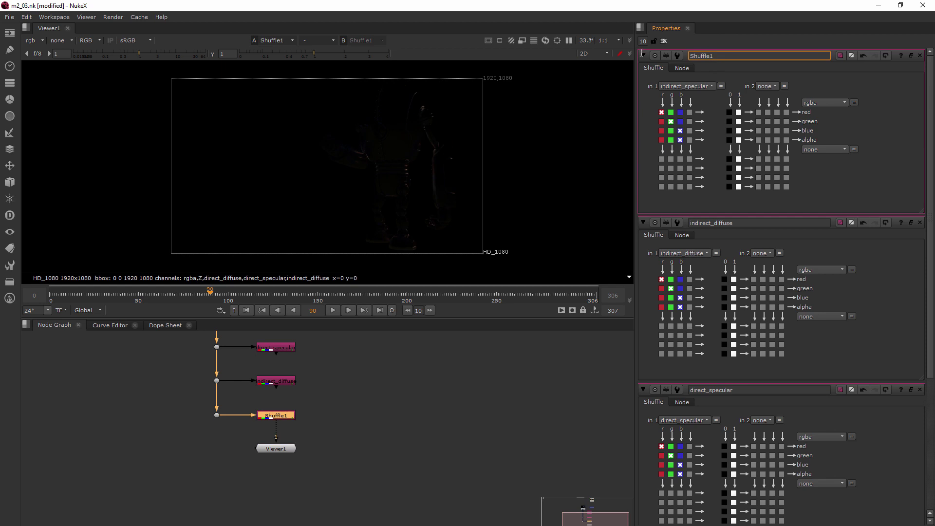
{"action": "type", "text": "indirect_specular"}
{"action": "key", "text": "Delete"}
{"action": "key", "text": "Delete"}
{"action": "key", "text": "Delete"}
{"action": "key", "text": "Delete"}
{"action": "key", "text": "Delete"}
{"action": "key", "text": "Delete"}
{"action": "key", "text": "Delete"}
{"action": "key", "text": "Delete"}
{"action": "left_click", "coordinate": [482, 401]}
{"action": "left_click", "coordinate": [714, 85]}
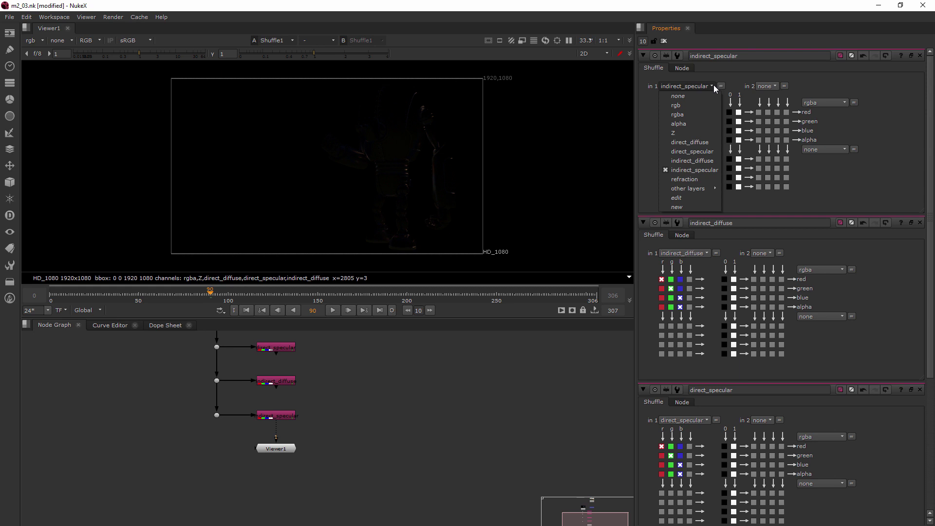
{"action": "left_click", "coordinate": [758, 74]}
Step: Move Viewer1 further down and add a fifth Shuffle node under indirect_specular, branching from the Dot chain through a new Dot
{"action": "left_click_drag", "start_coordinate": [286, 448], "coordinate": [275, 491]}
{"action": "left_click", "coordinate": [335, 455]}
{"action": "key", "text": "Tab"}
{"action": "type", "text": "shuffle"}
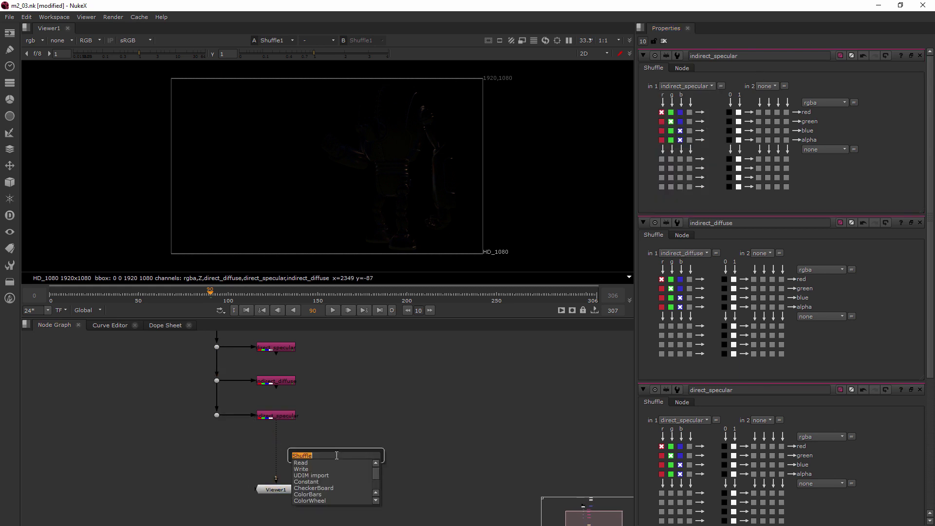
{"action": "key", "text": "Return"}
{"action": "left_click_drag", "start_coordinate": [326, 439], "coordinate": [217, 415]}
{"action": "left_click_drag", "start_coordinate": [271, 433], "coordinate": [219, 445], "text": "ctrl"}
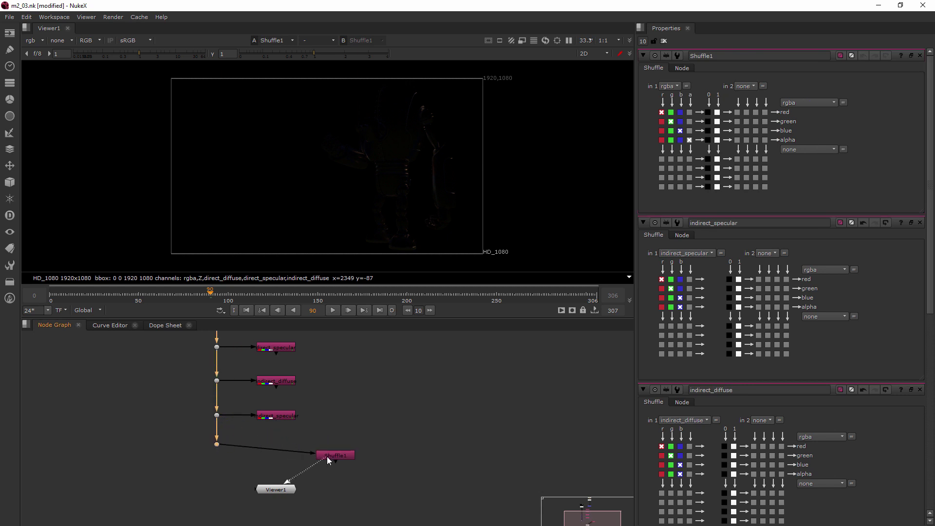
{"action": "left_click_drag", "start_coordinate": [326, 457], "coordinate": [277, 446]}
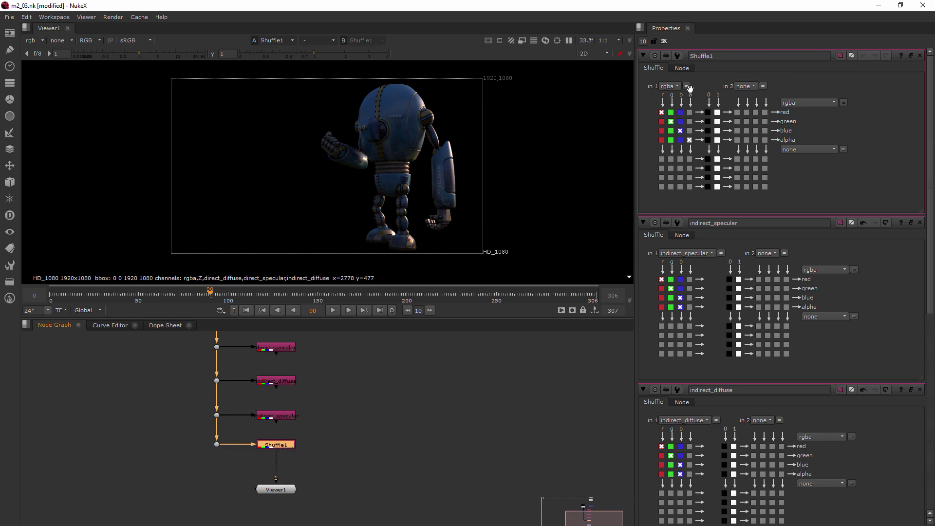
Step: Set the fifth Shuffle's first input layer to refraction and rename the node refraction
{"action": "left_click", "coordinate": [671, 87]}
{"action": "left_click", "coordinate": [689, 179]}
{"action": "left_click", "coordinate": [730, 57]}
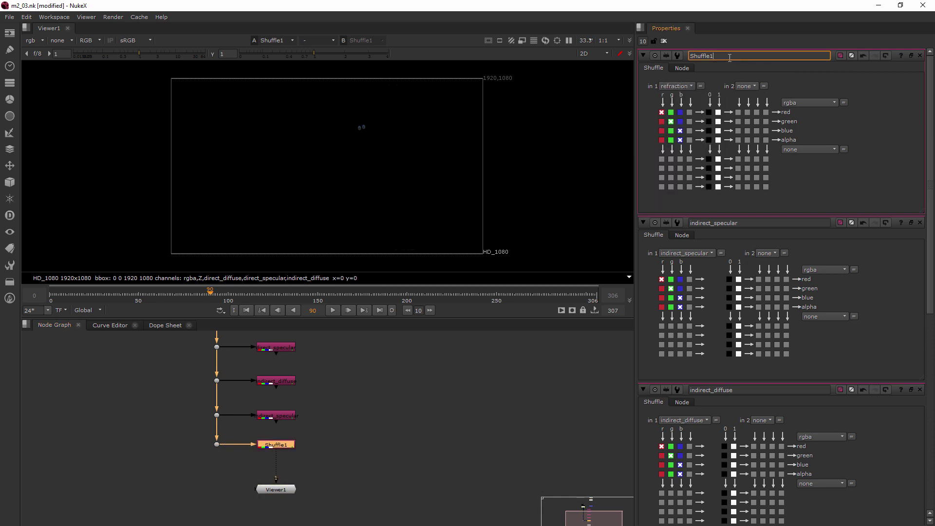
{"action": "left_click_drag", "start_coordinate": [716, 57], "coordinate": [688, 56]}
{"action": "type", "text": "refraction"}
{"action": "left_click", "coordinate": [470, 357]}
Step: Move the three lower Shuffle nodes and their Dots up towards direct_specular, and view direct_specular with Viewer1 placed beside the chain
{"action": "scroll", "coordinate": [360, 408], "scroll_direction": "down", "scroll_amount": 1}
{"action": "middle_click_drag", "start_coordinate": [360, 408], "coordinate": [346, 455]}
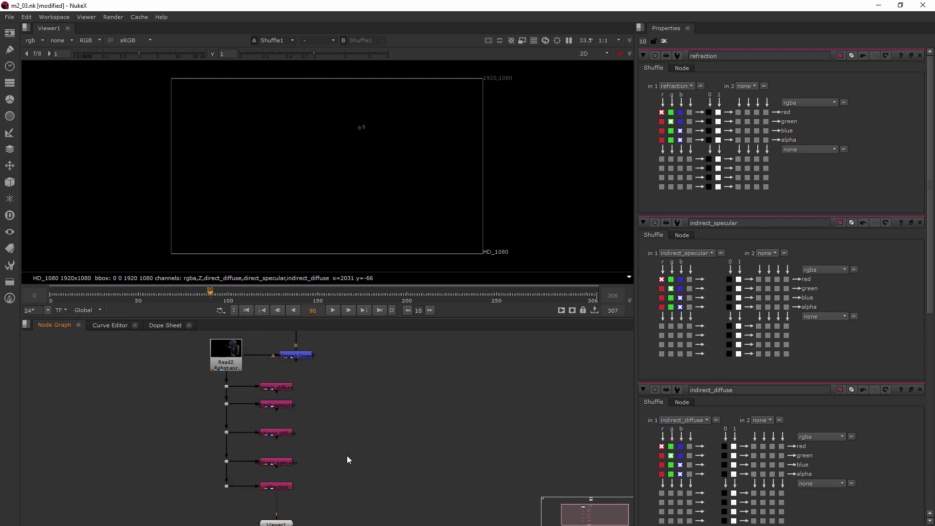
{"action": "left_click_drag", "start_coordinate": [319, 420], "coordinate": [212, 495]}
{"action": "left_click_drag", "start_coordinate": [281, 435], "coordinate": [281, 425]}
{"action": "left_click", "coordinate": [311, 443]}
{"action": "left_click_drag", "start_coordinate": [277, 523], "coordinate": [290, 410]}
{"action": "left_click", "coordinate": [39, 44]}
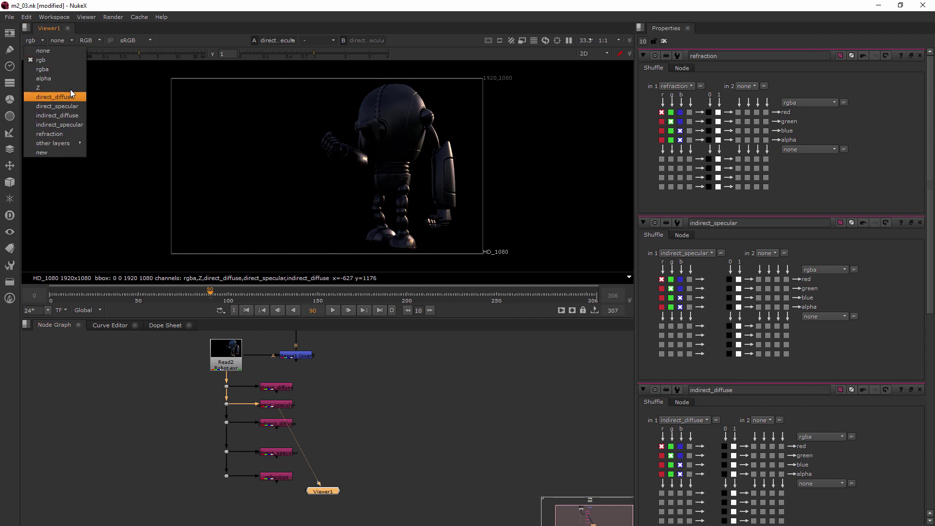
{"action": "left_click", "coordinate": [442, 424]}
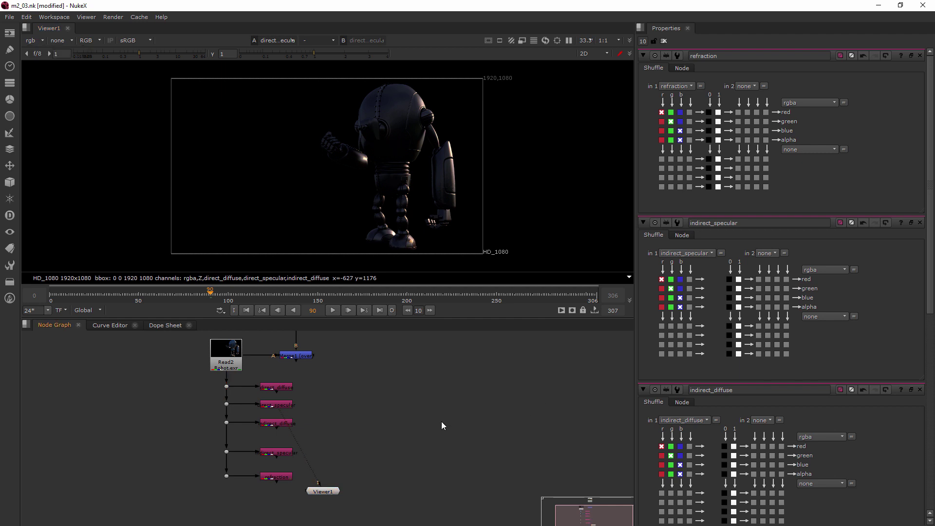
Step: Move the indirect_specular and refraction nodes with their Dots up to space the chain evenly, and close all open node properties
{"action": "left_click_drag", "start_coordinate": [207, 443], "coordinate": [279, 445]}
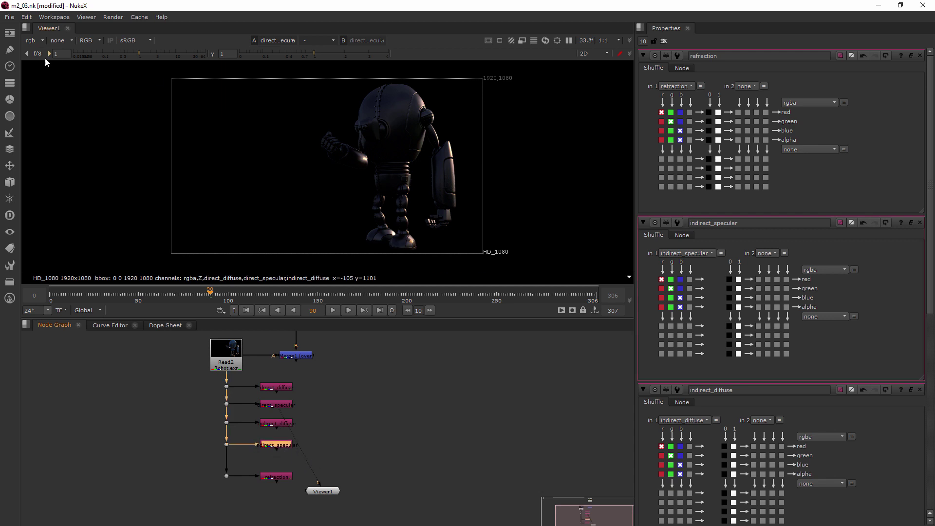
{"action": "left_click_drag", "start_coordinate": [215, 459], "coordinate": [282, 441]}
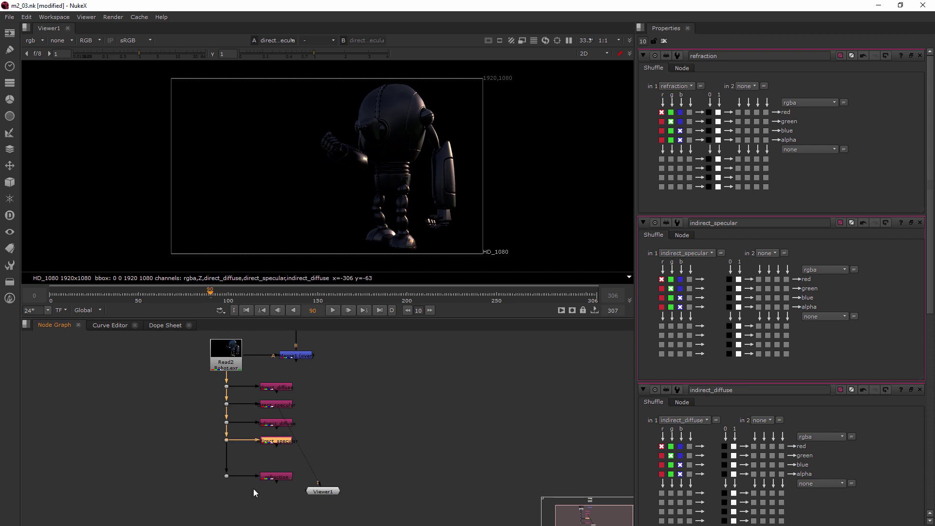
{"action": "left_click_drag", "start_coordinate": [204, 464], "coordinate": [282, 461]}
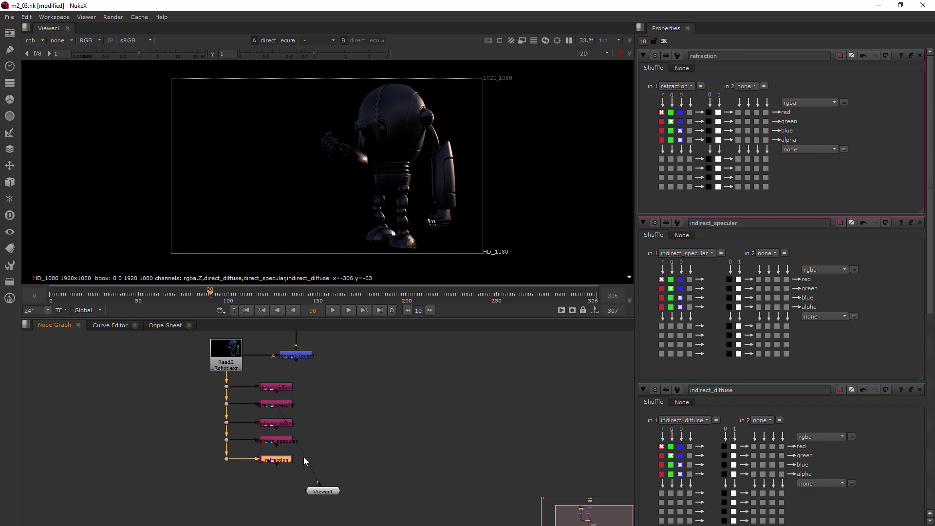
{"action": "left_click", "coordinate": [339, 418]}
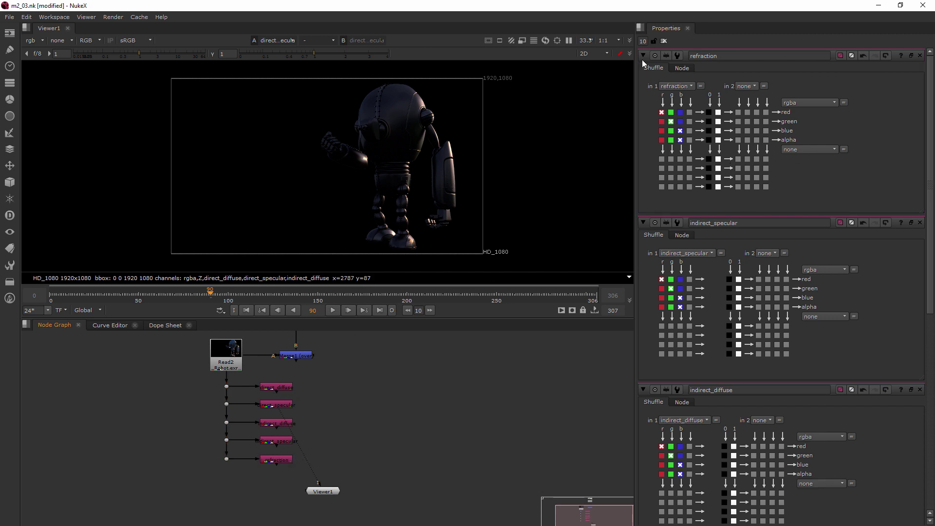
{"action": "left_click", "coordinate": [664, 41]}
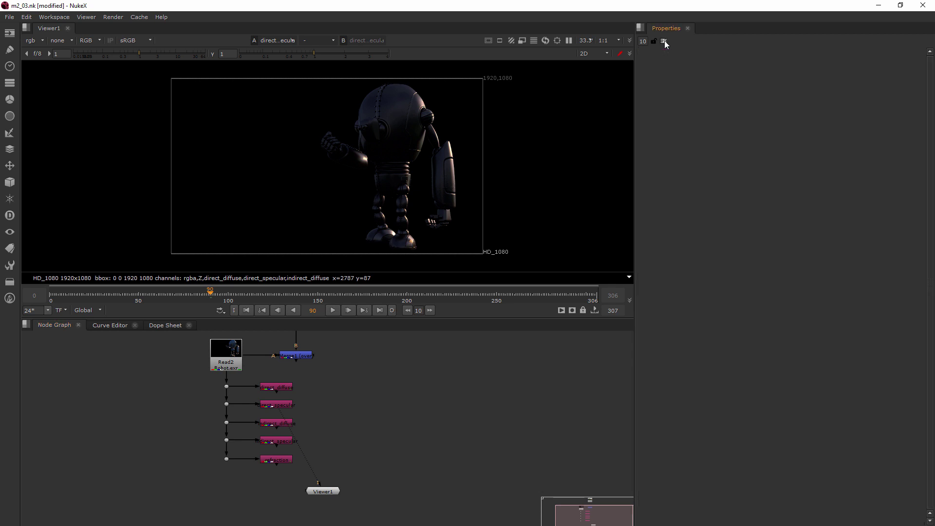